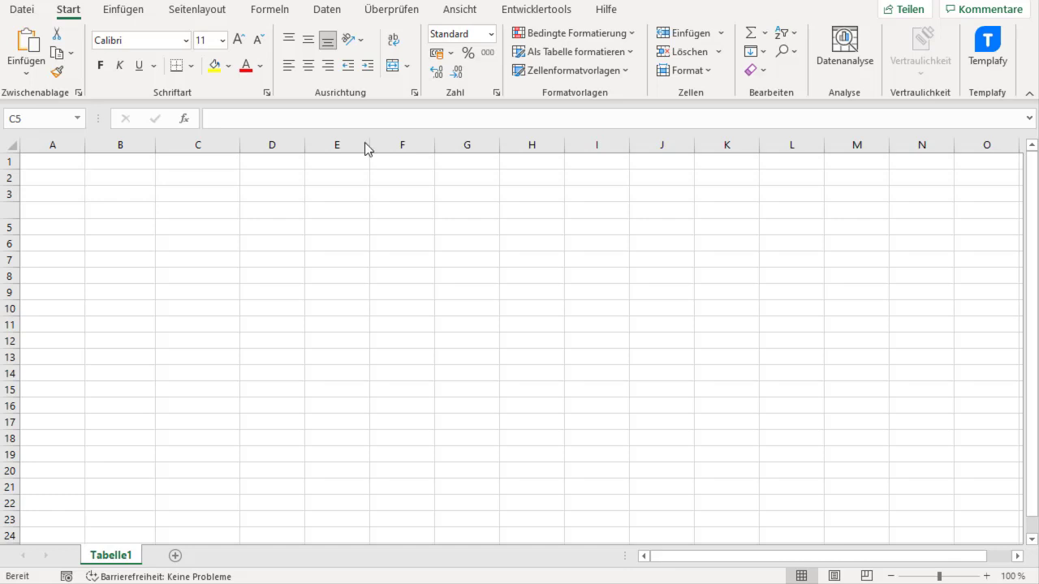
Enter the heading 'Code' in C3 and make it bold and centred
click(178, 200)
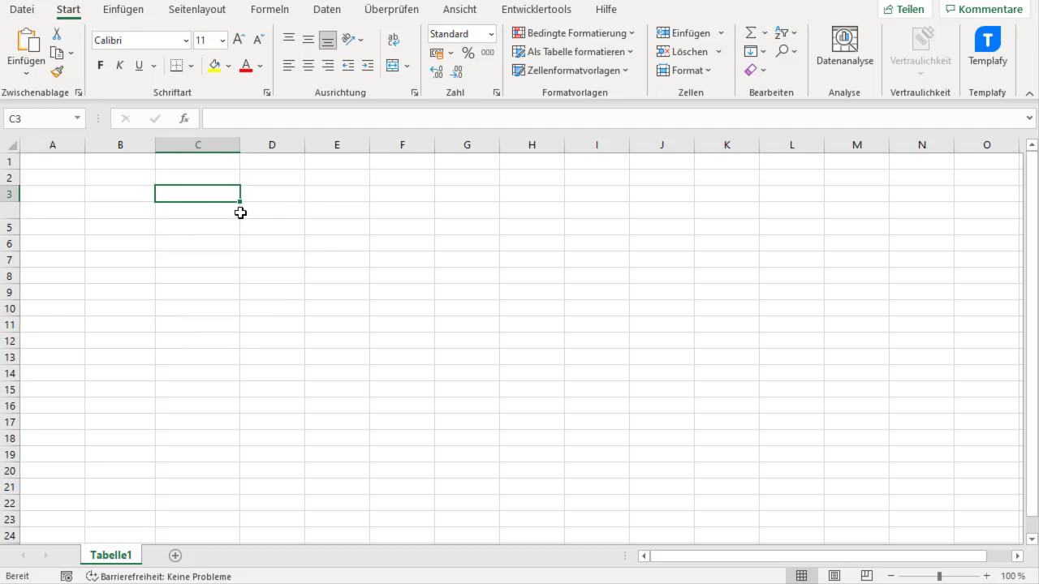
text(Code)
key(Return)
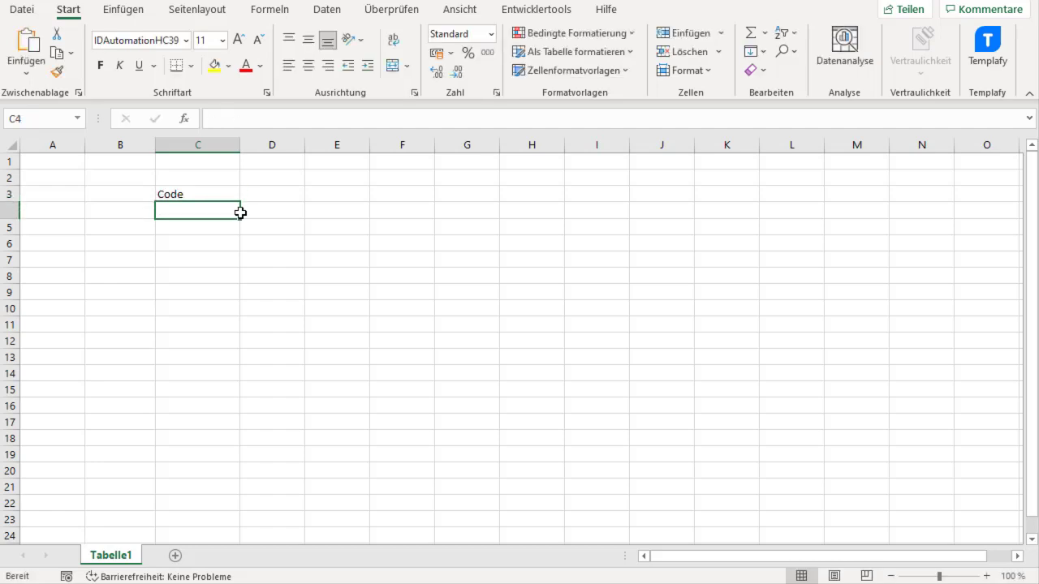
key(Up)
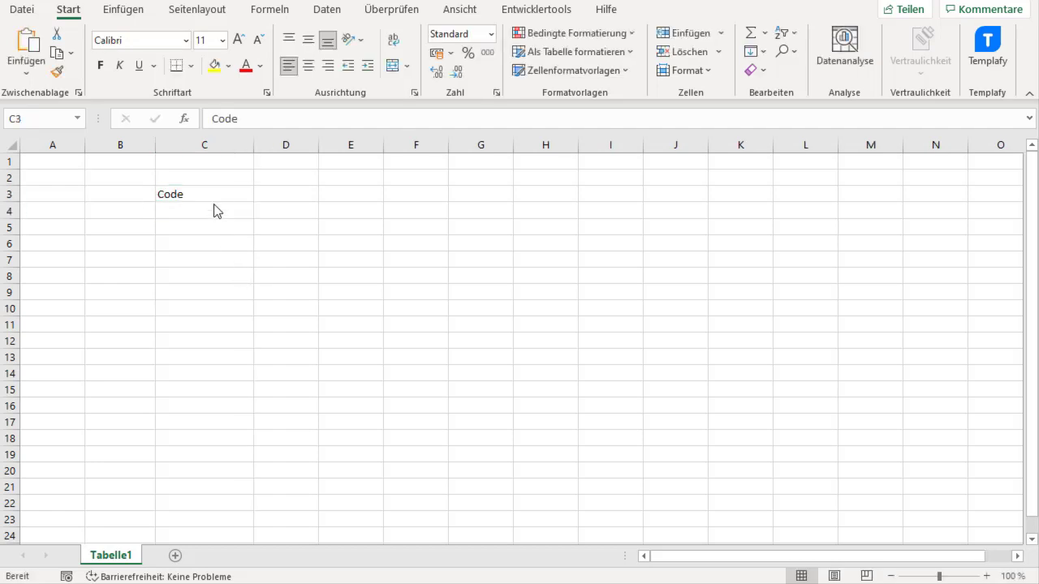
click(309, 64)
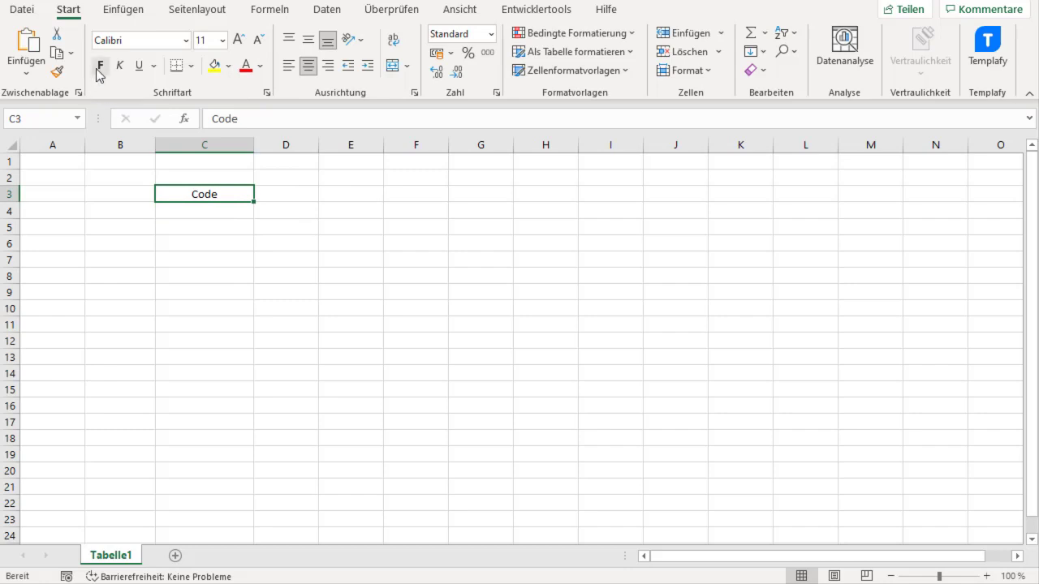
click(99, 65)
click(194, 213)
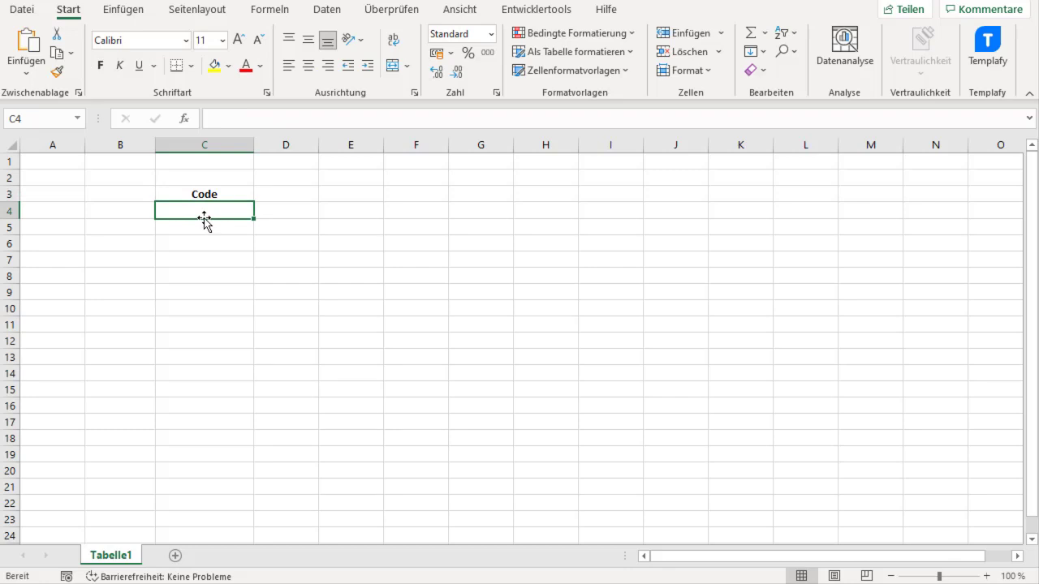
Enter 3434AB39D, 34999DX52 and SFDF23290 in C4:C6 and select the three codes
text(3434)
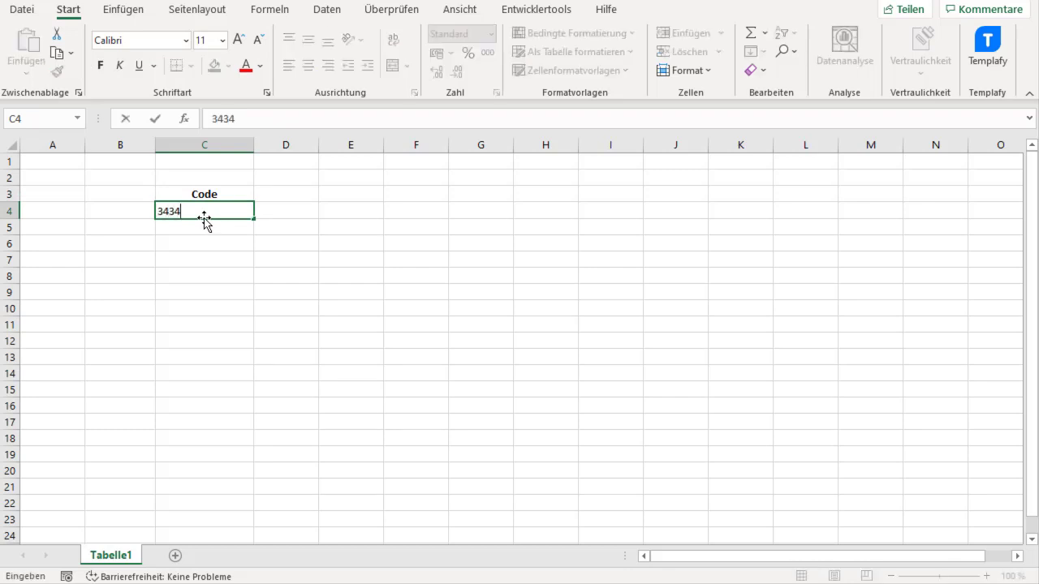
text(AB39)
text(D)
key(Return)
text(34)
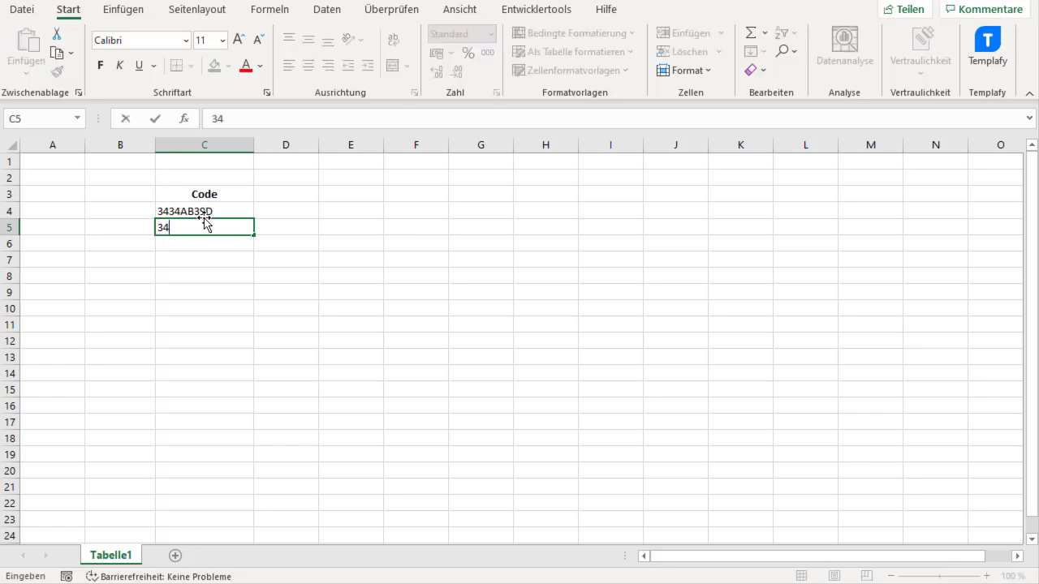
text(999D)
text(x)
key(BackSpace)
text(X52)
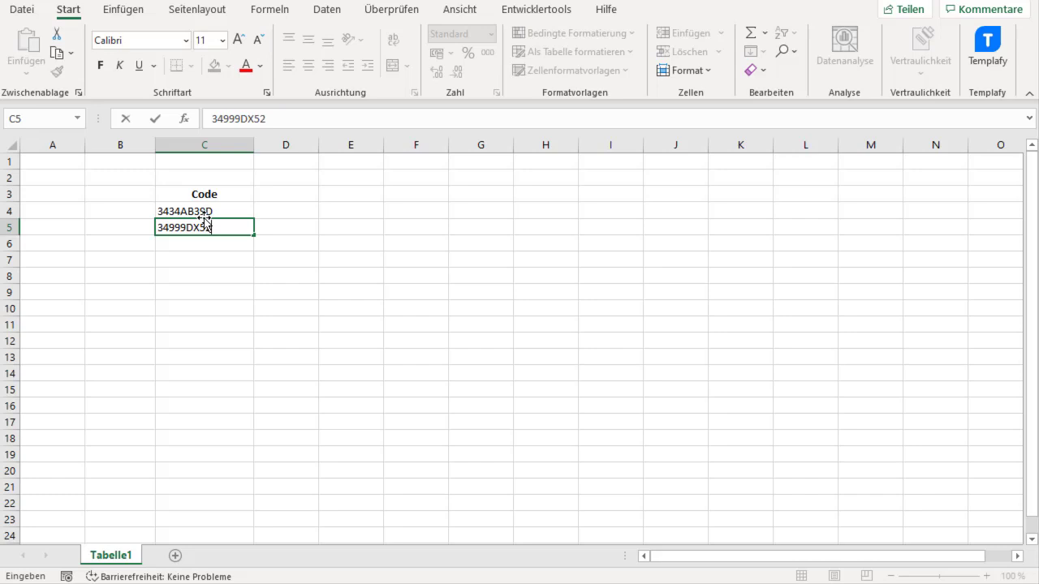
key(Return)
text(S)
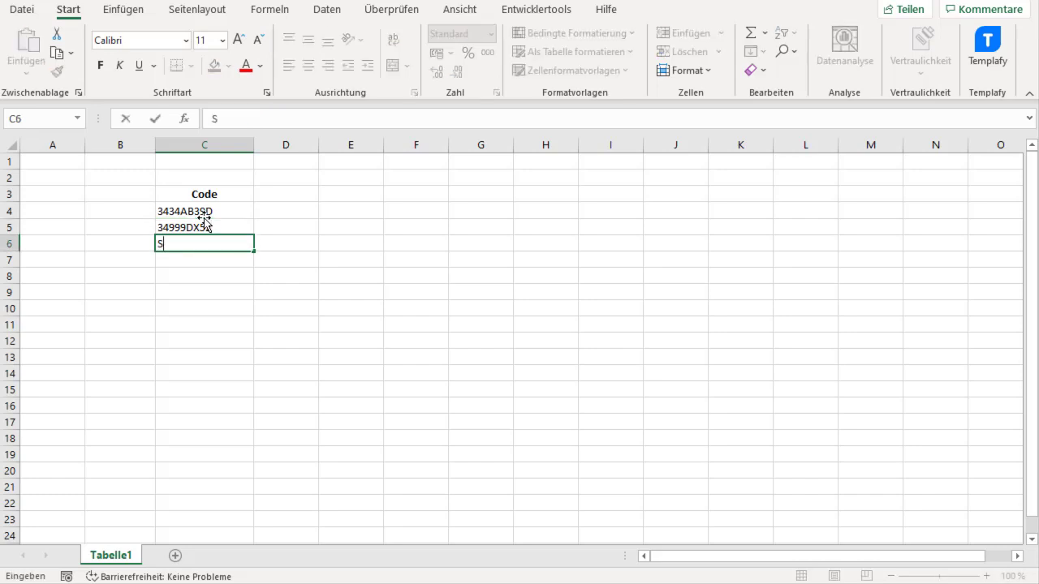
text(FDF23290)
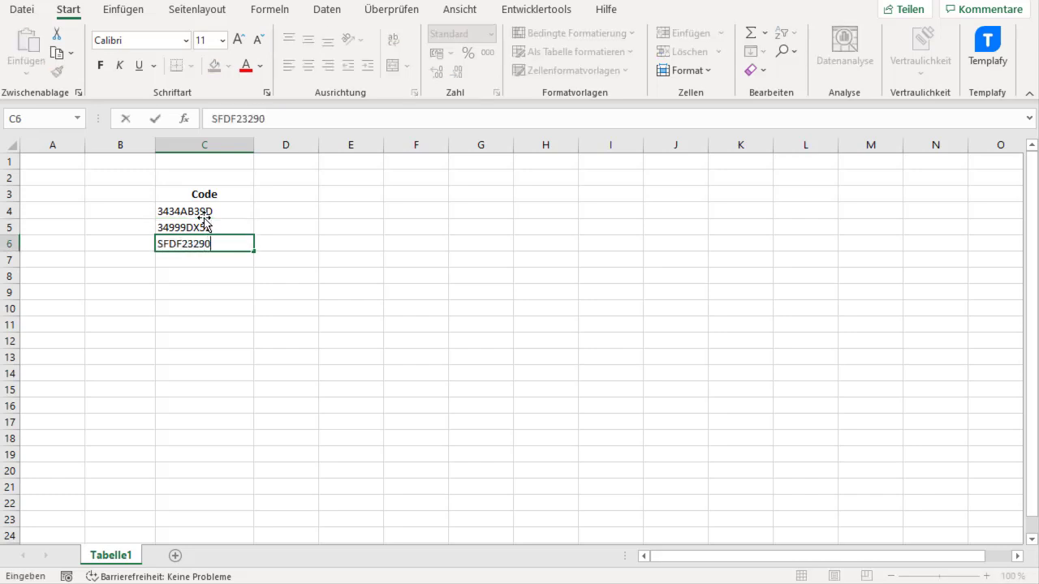
key(Return)
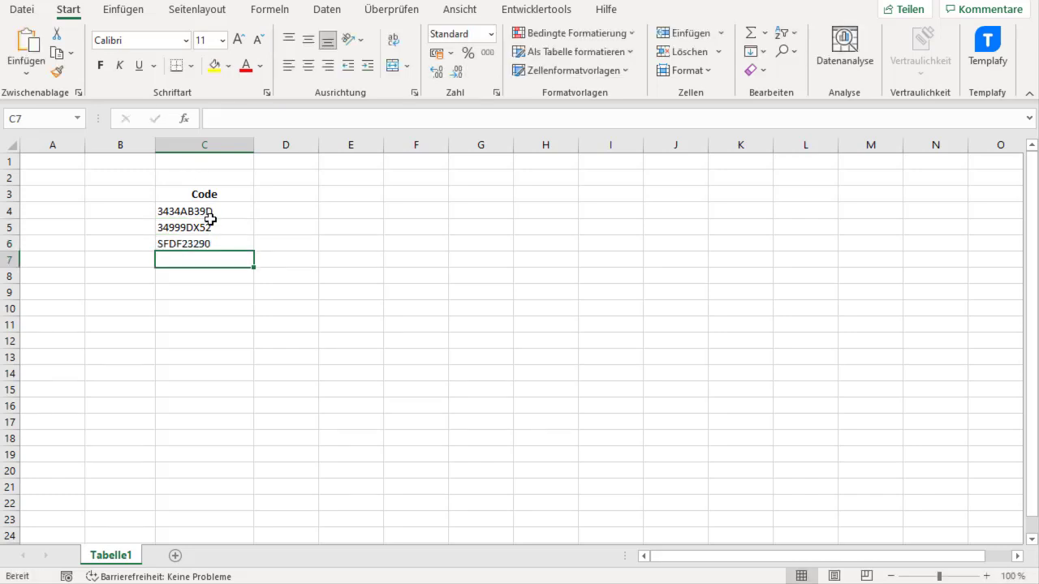
drag(207, 213, 207, 244)
Centre the codes in C4:C6 and widen column D
click(308, 64)
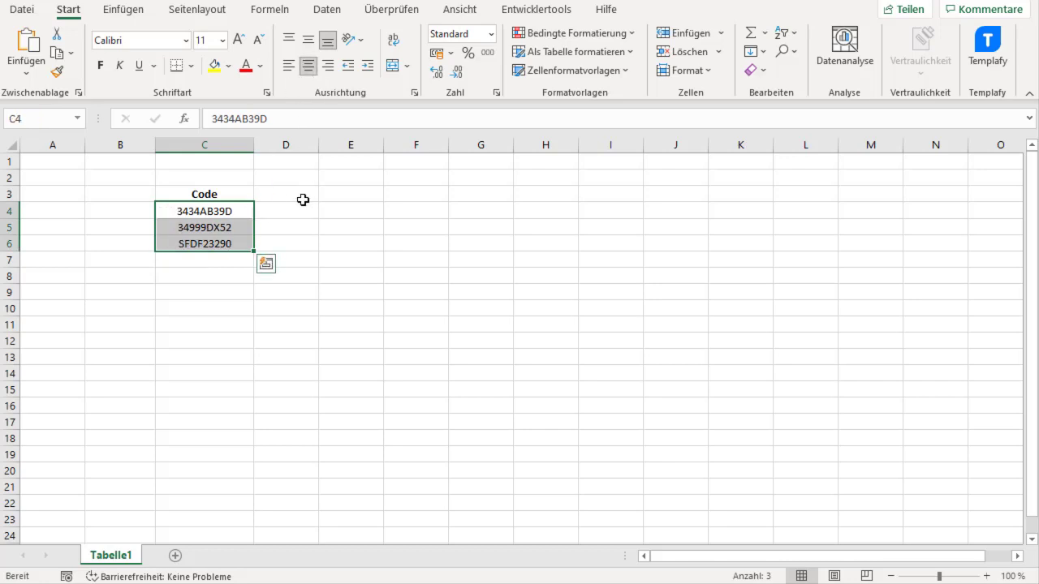
click(276, 195)
drag(319, 145, 381, 145)
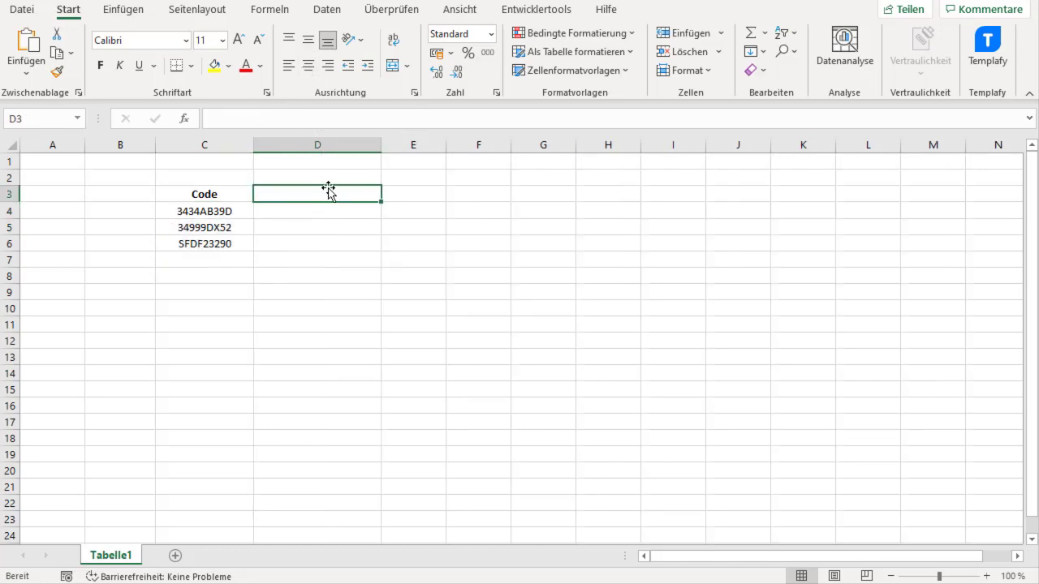
Enter the heading 'Barcode' in D3 and make it bold and centred
text(Bar)
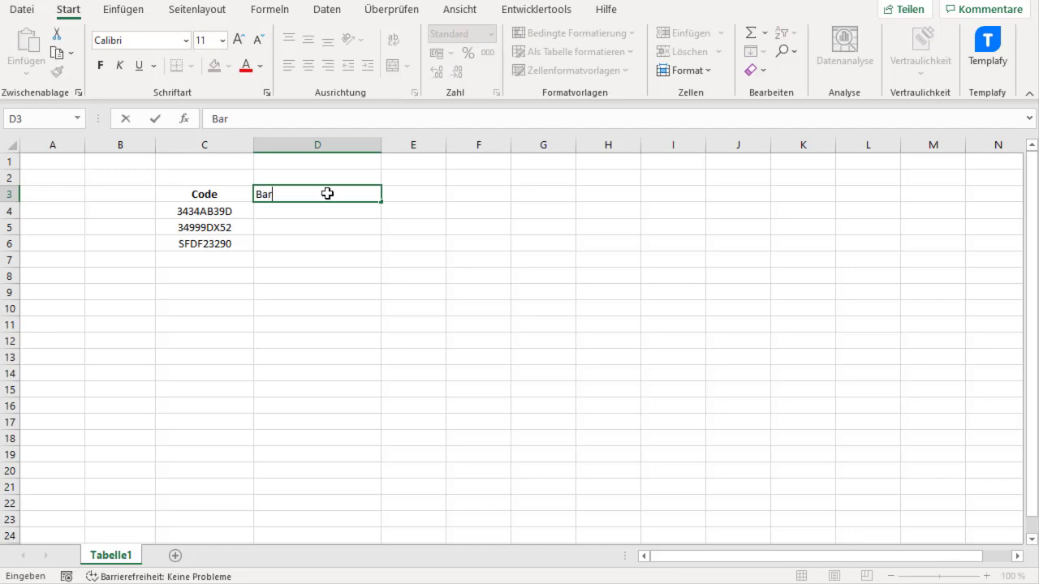
text(code)
key(Return)
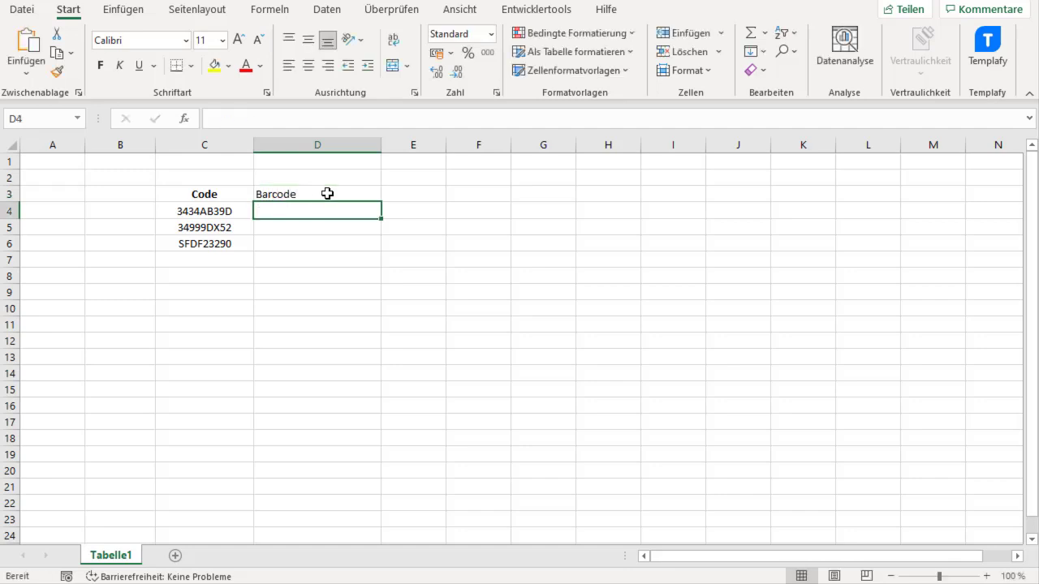
click(337, 188)
click(308, 65)
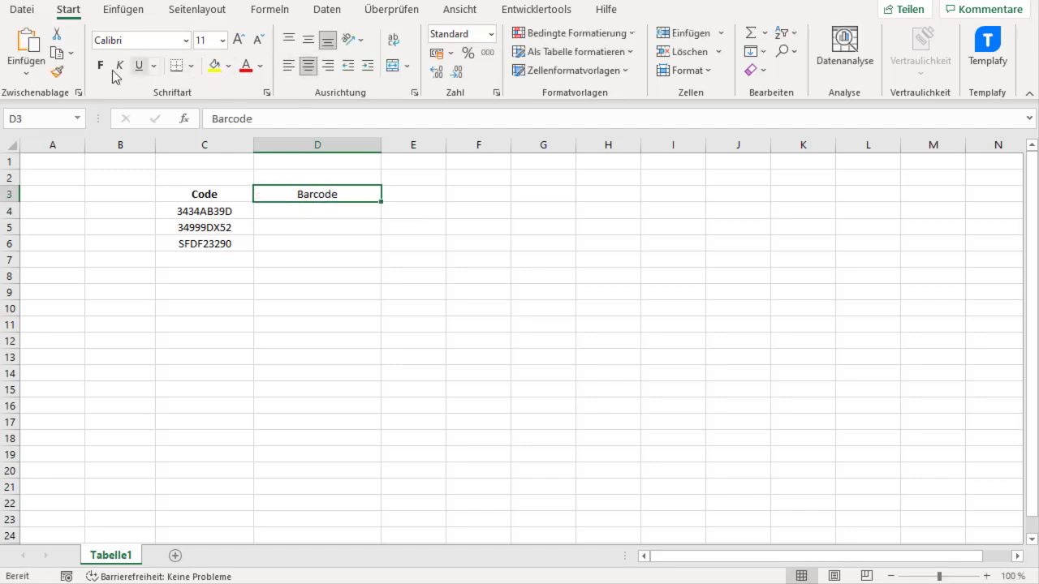
click(106, 69)
click(297, 209)
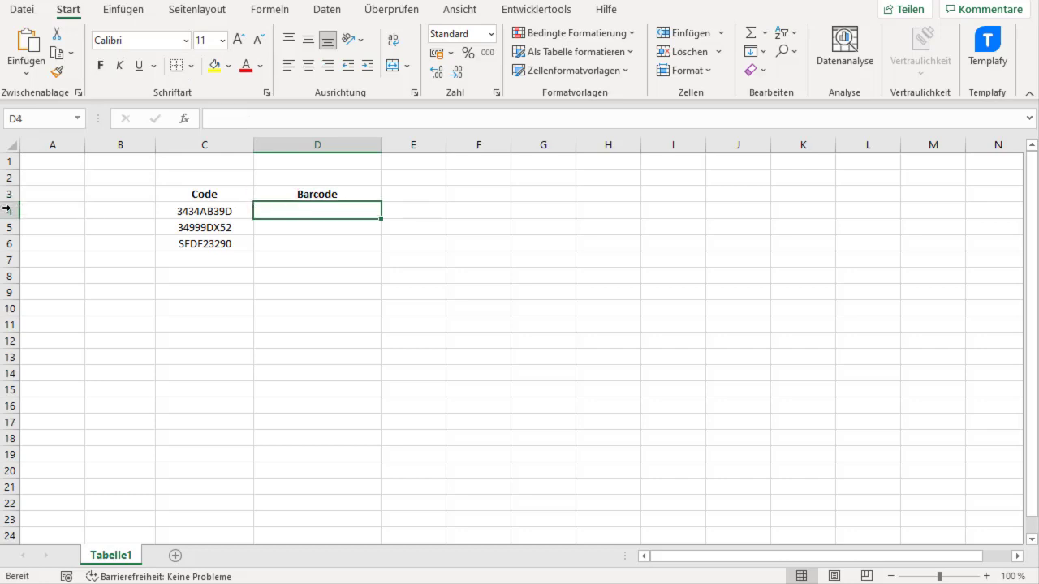
Make rows 4–6 taller and widen column D further for the barcodes
drag(6, 210, 11, 256)
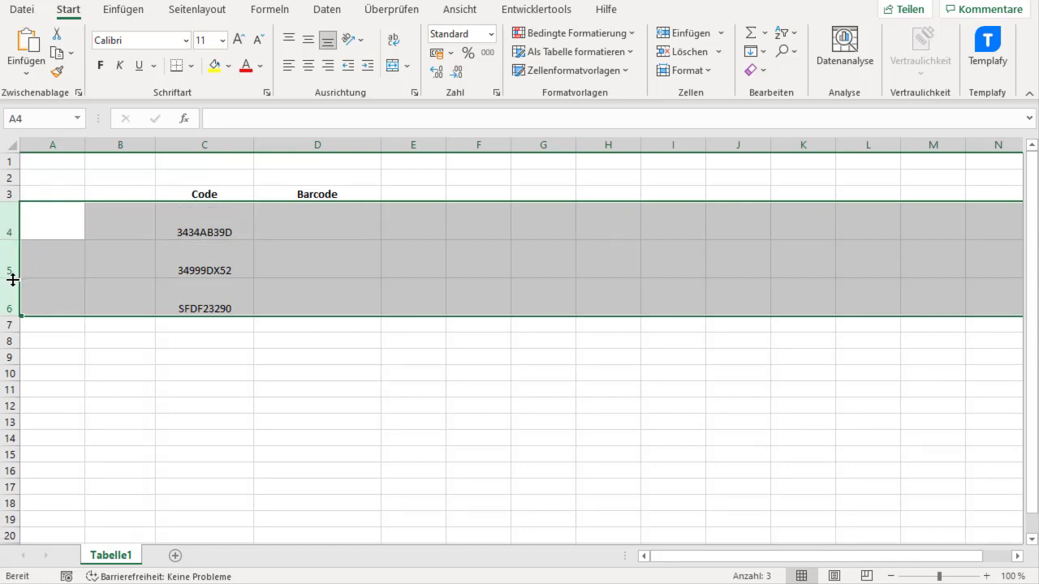
drag(12, 278, 12, 307)
drag(380, 146, 422, 146)
click(372, 238)
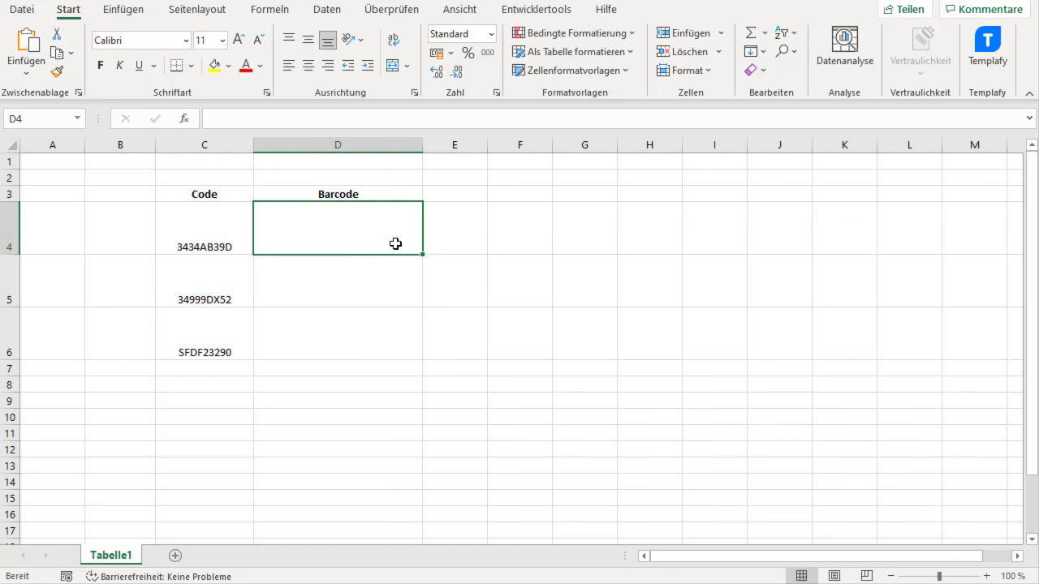
Centre the codes in C4:C6 both horizontally and vertically
drag(248, 246, 230, 341)
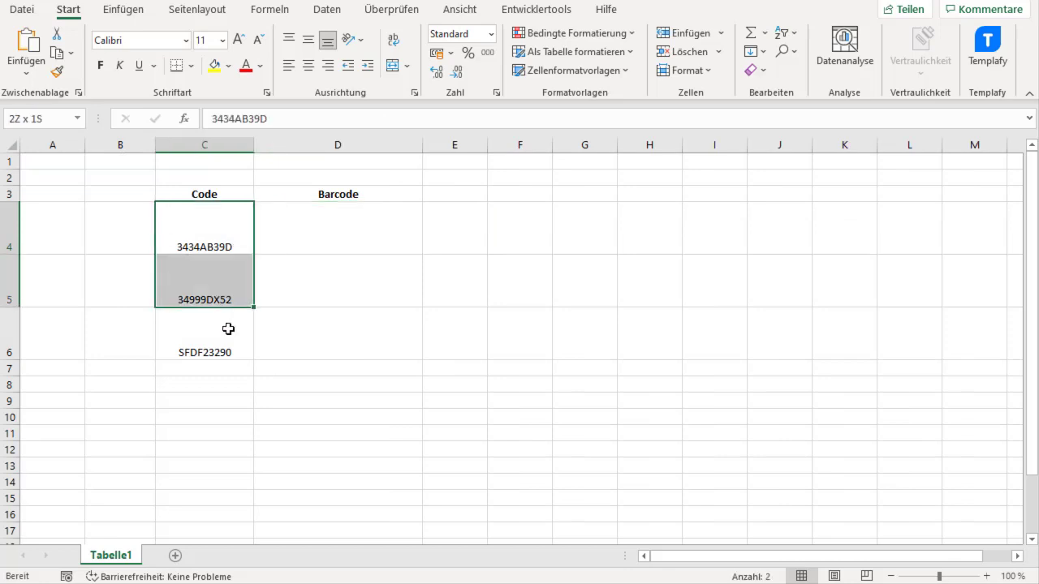
click(309, 66)
click(308, 67)
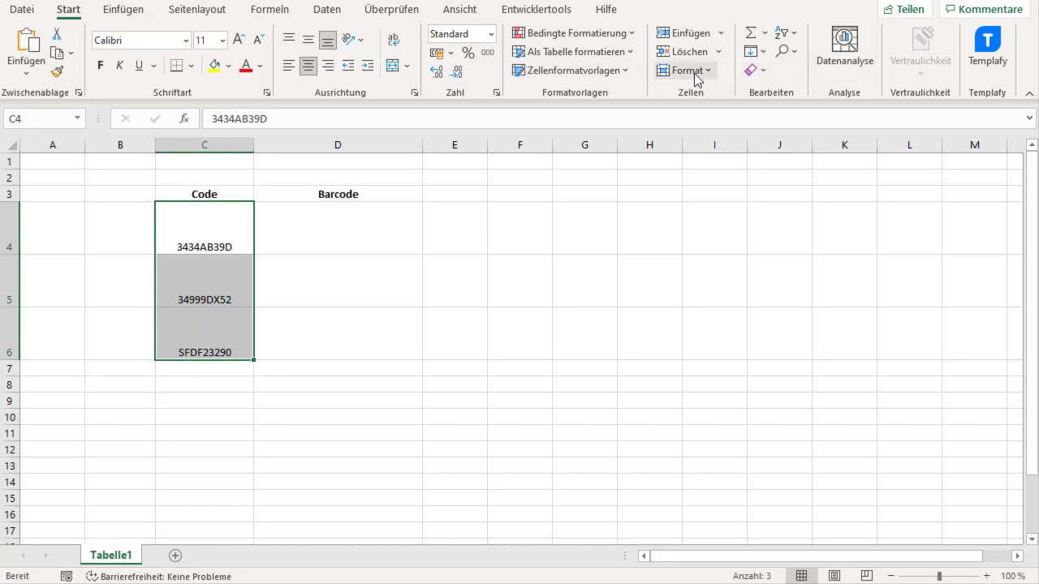
click(308, 39)
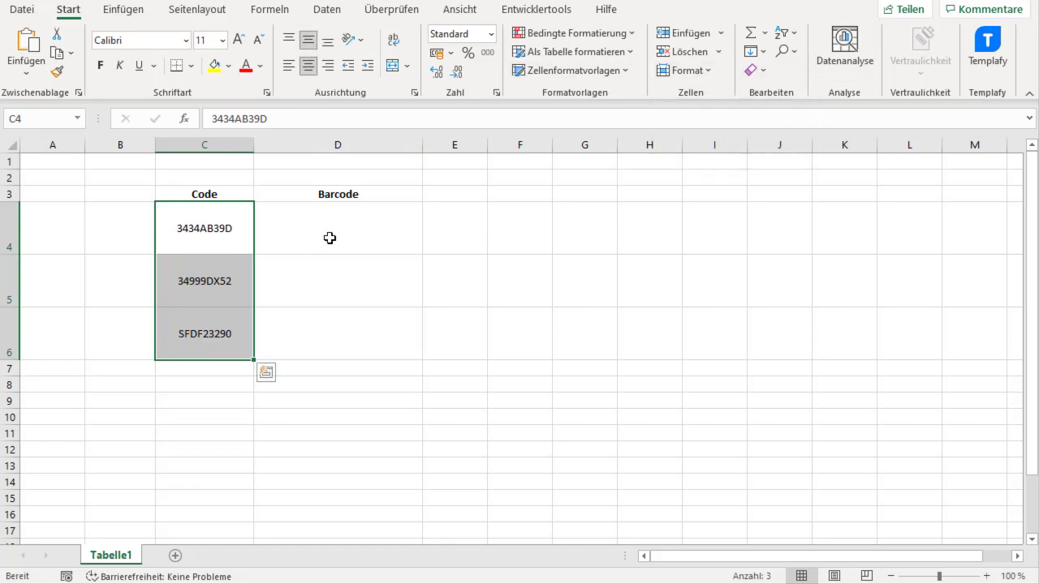
click(359, 229)
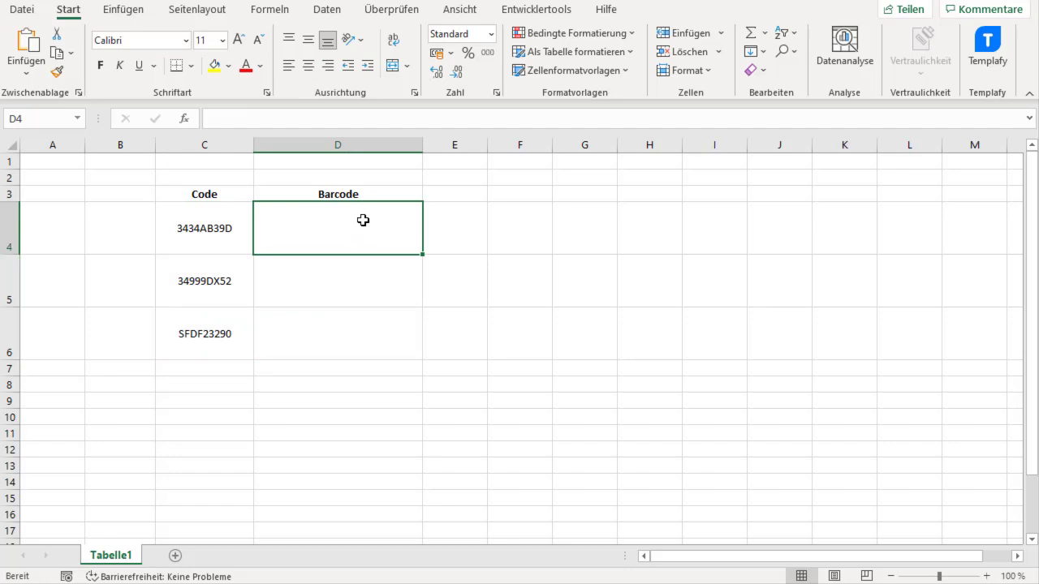
Apply the Text number format to C4:C6 through Format Cells
drag(212, 222, 208, 332)
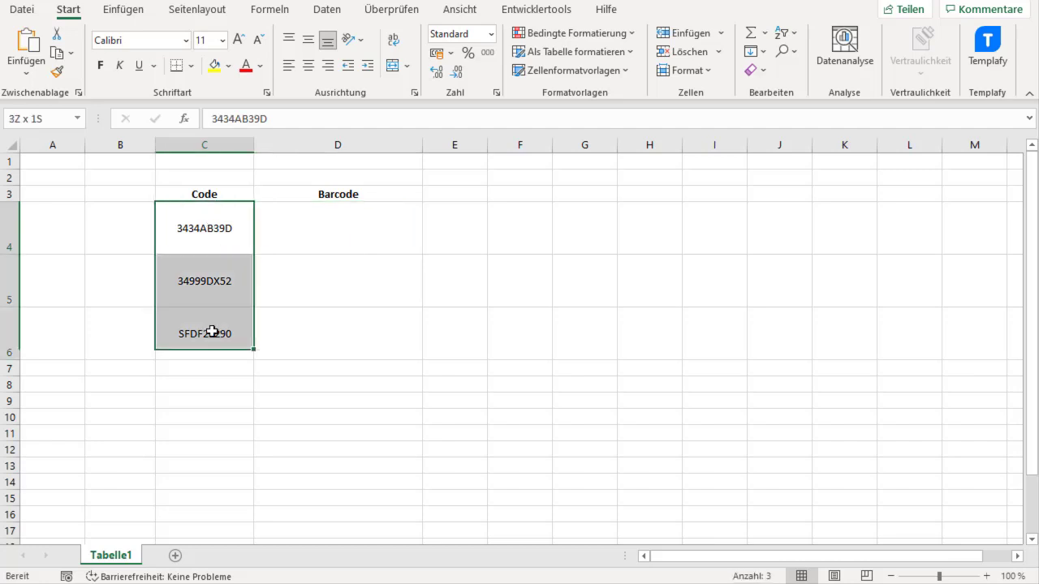
right_click(208, 332)
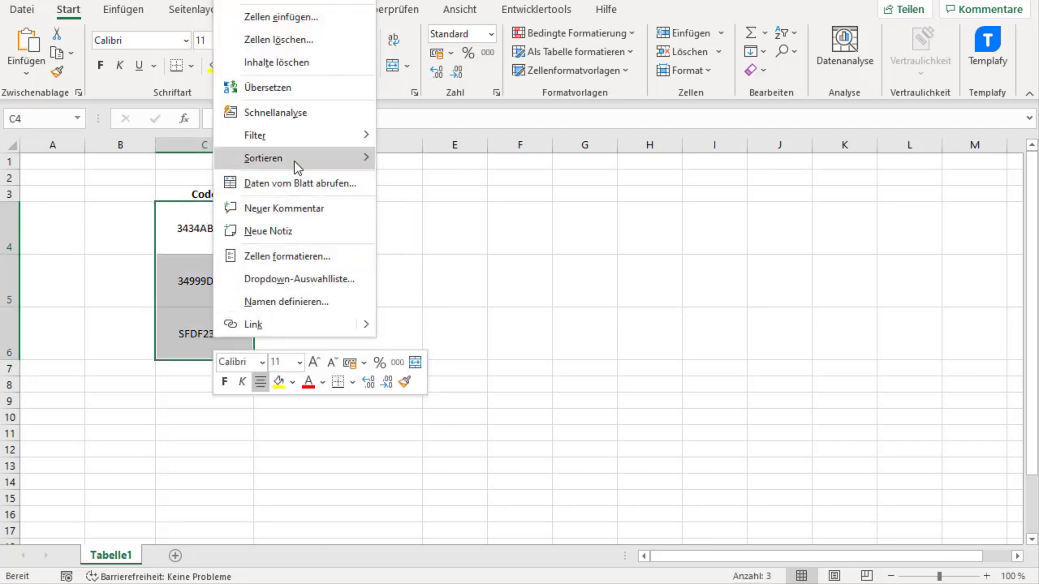
click(297, 256)
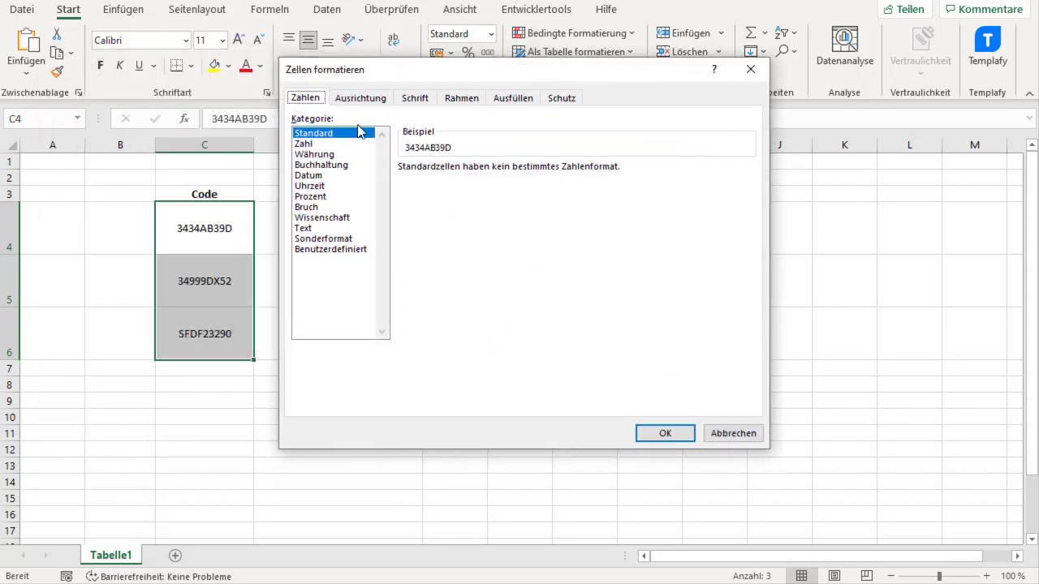
click(333, 228)
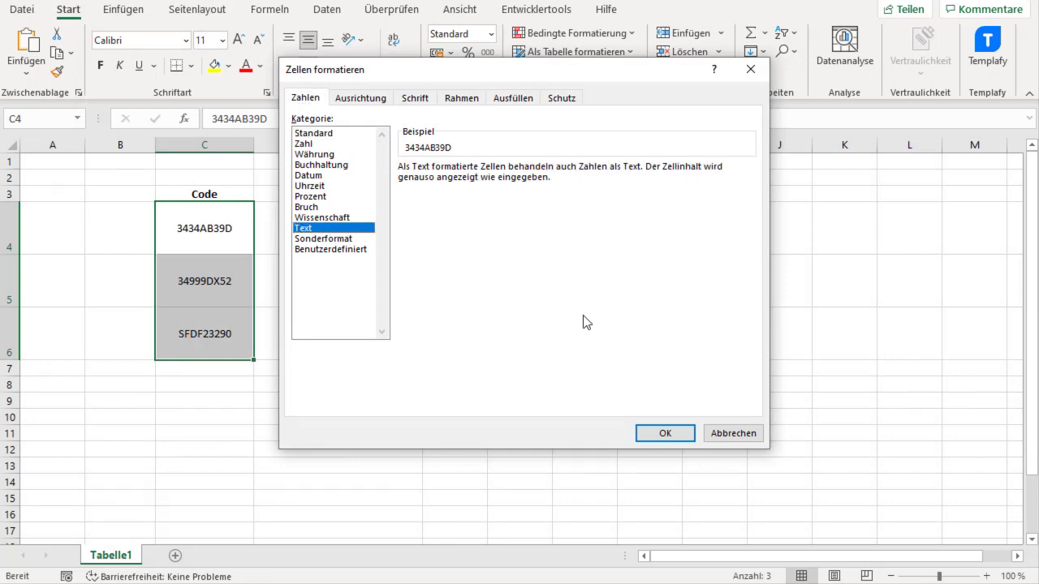
click(665, 439)
click(222, 276)
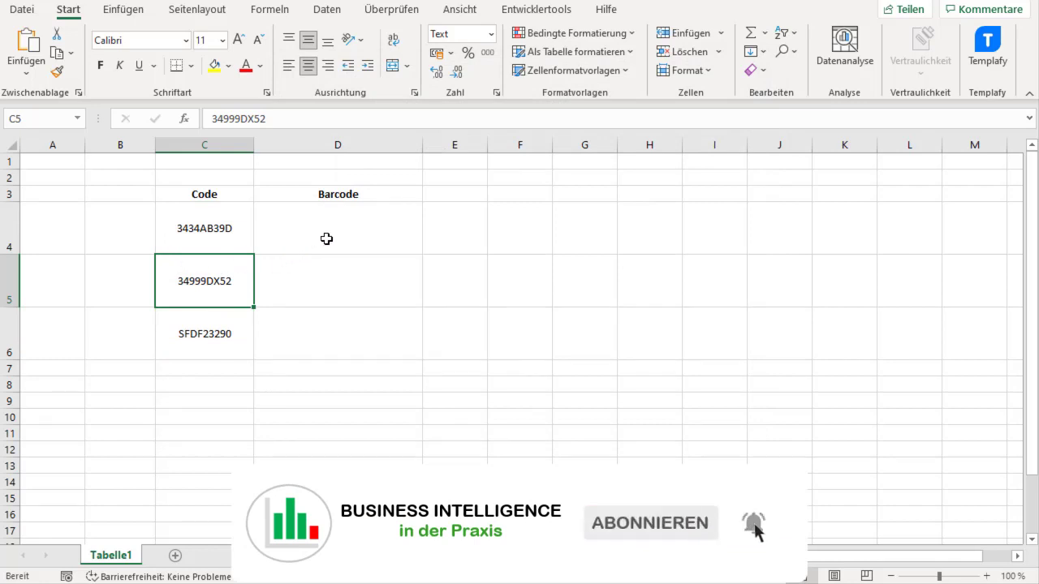
Enter the formula ="("&C4&")" in D4 and centre the result
click(326, 238)
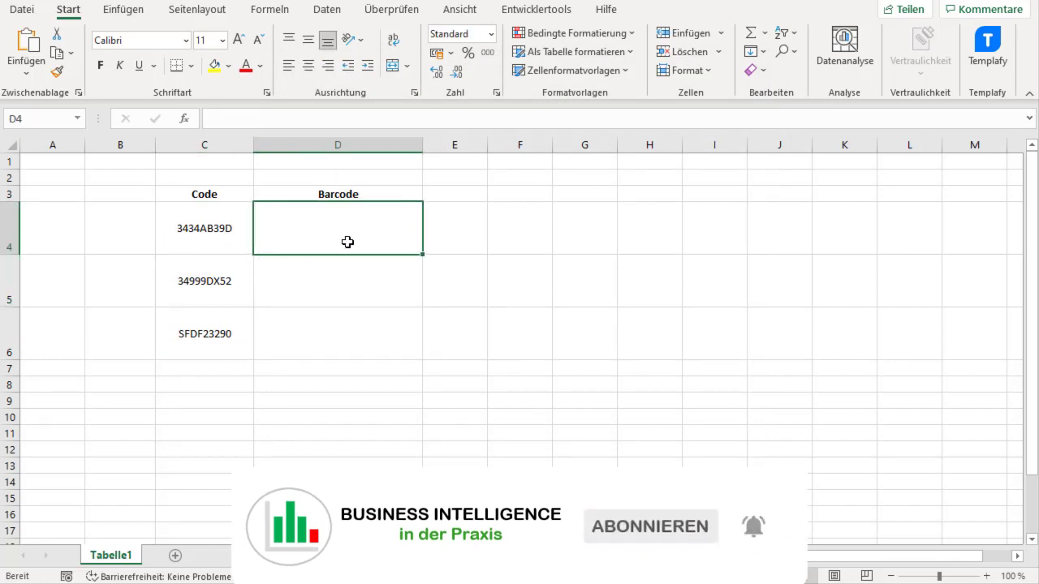
text(=)
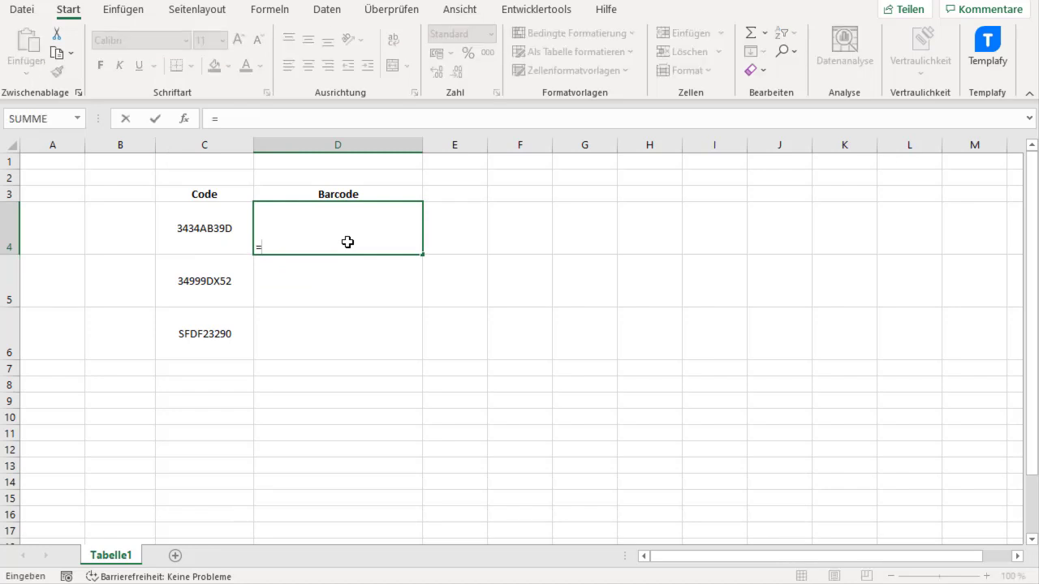
text("(")
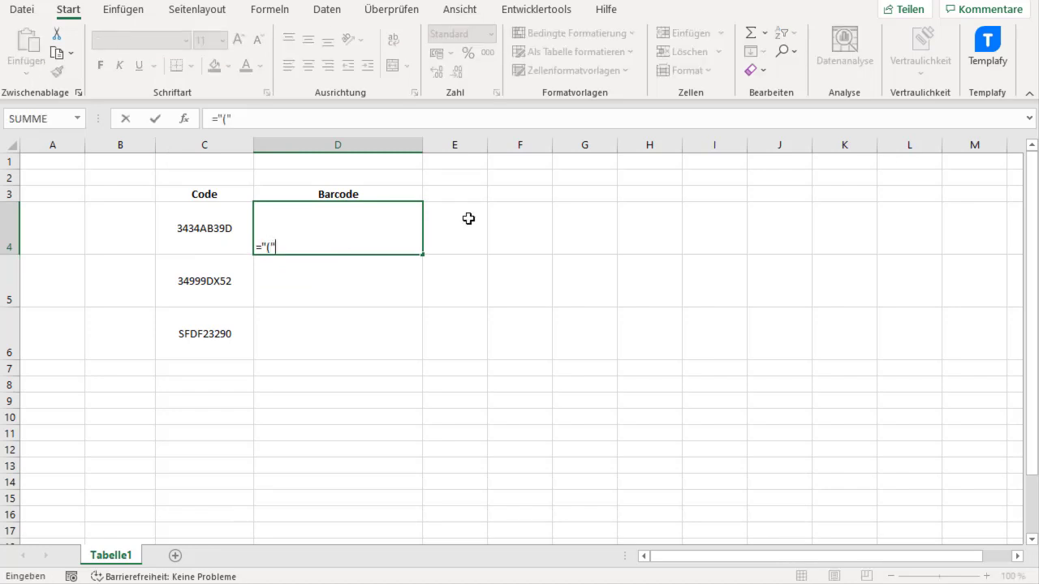
text(&)
click(207, 226)
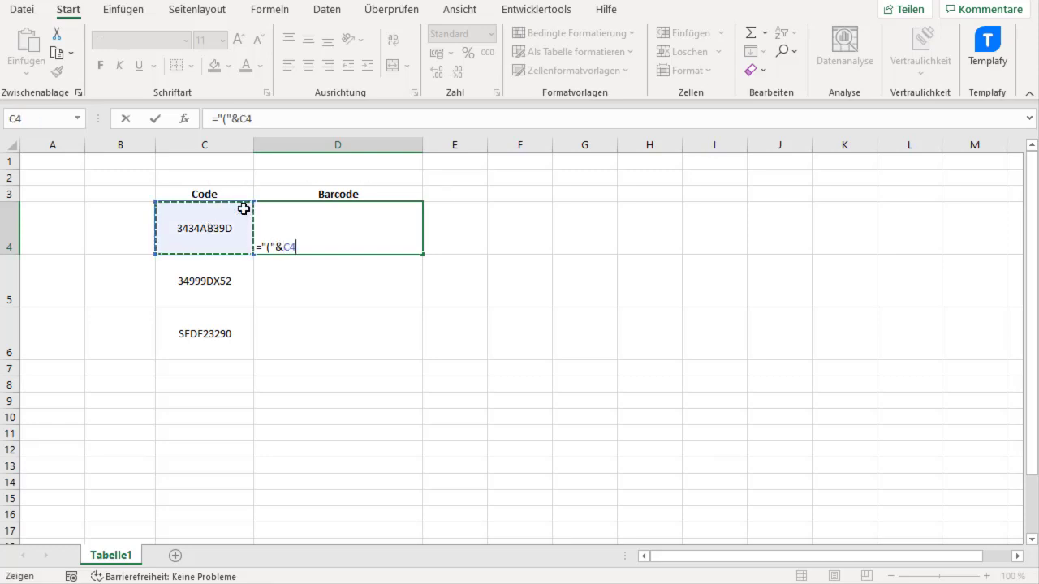
text(&")
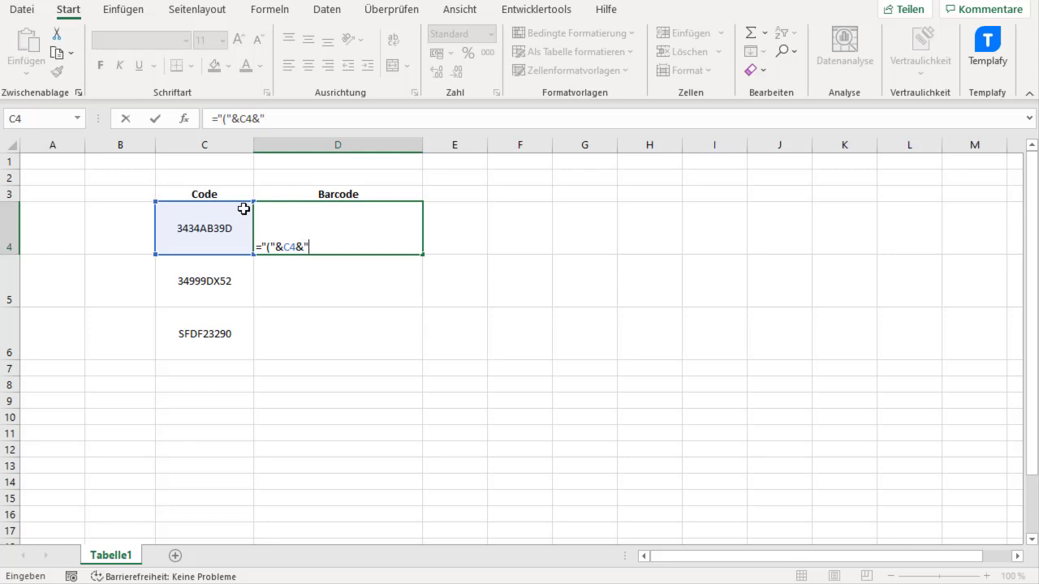
text()")
key(Return)
key(Return)
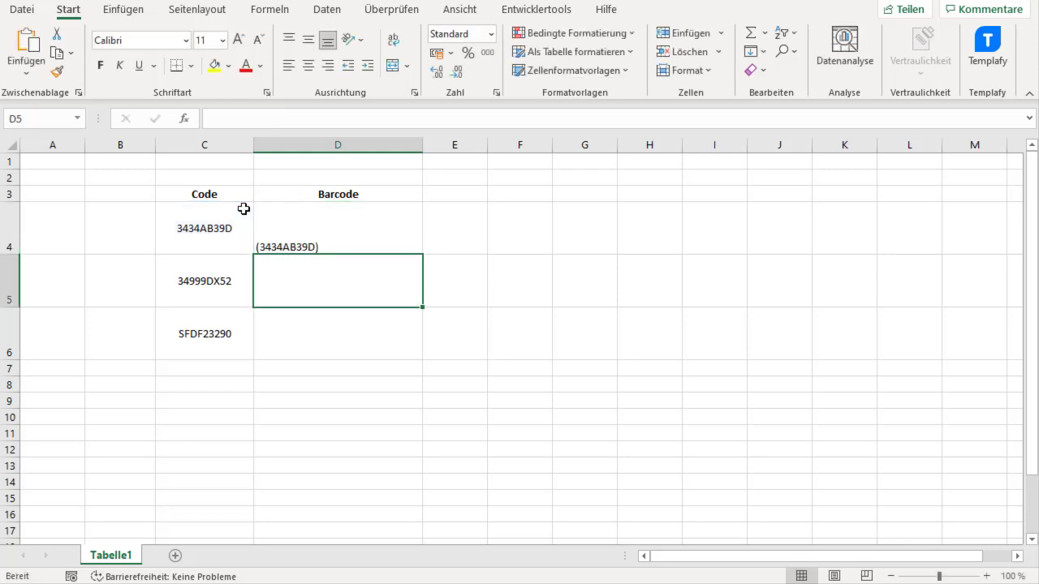
click(313, 227)
click(308, 64)
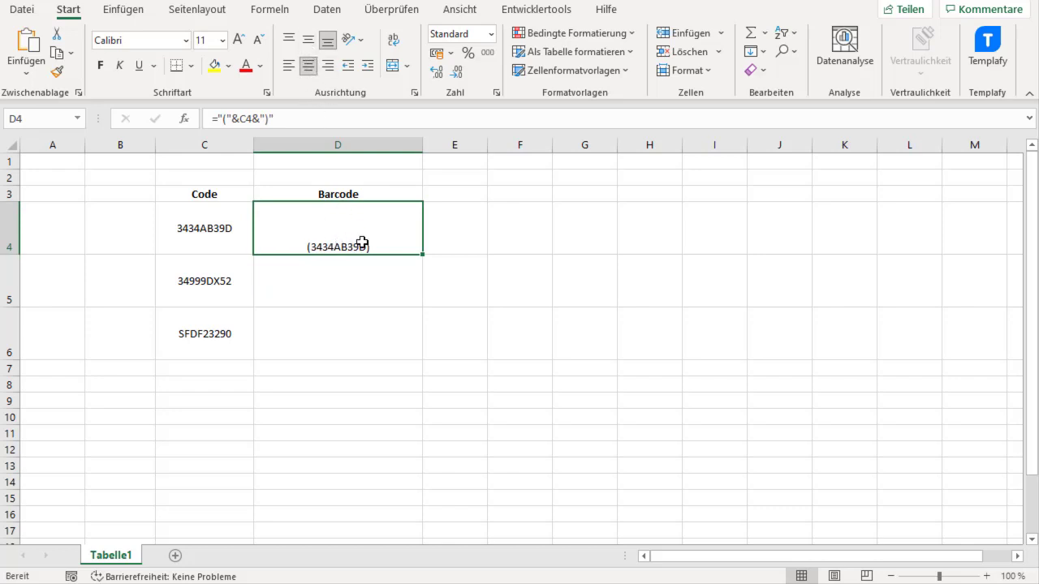
Fill the D4 formula down to D6, then select D4:D6
drag(422, 254, 420, 350)
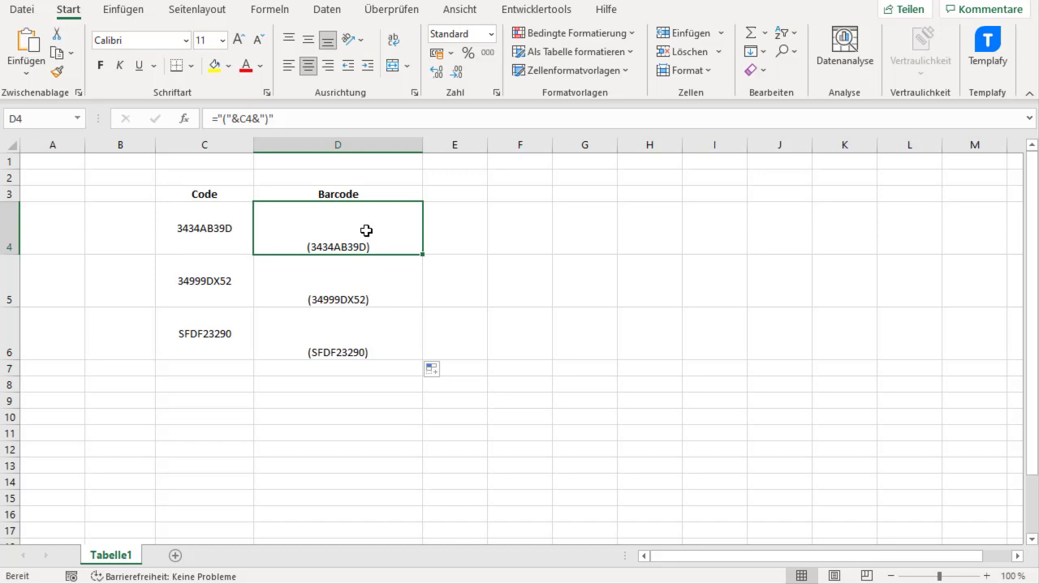
drag(365, 230, 357, 320)
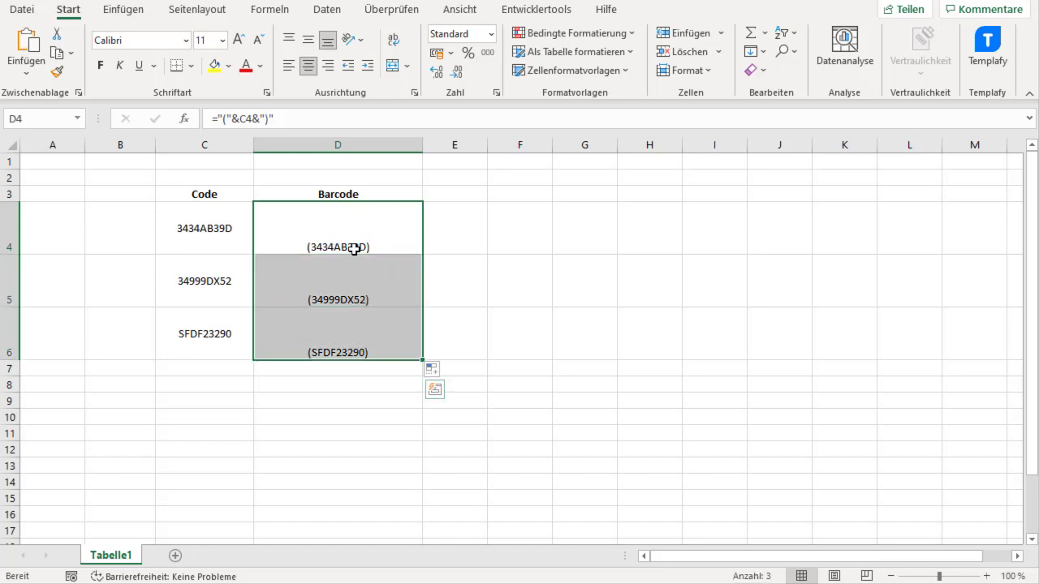
Set the font of D4:D6 to IDAutomationHC39 to render the codes as barcodes
click(186, 39)
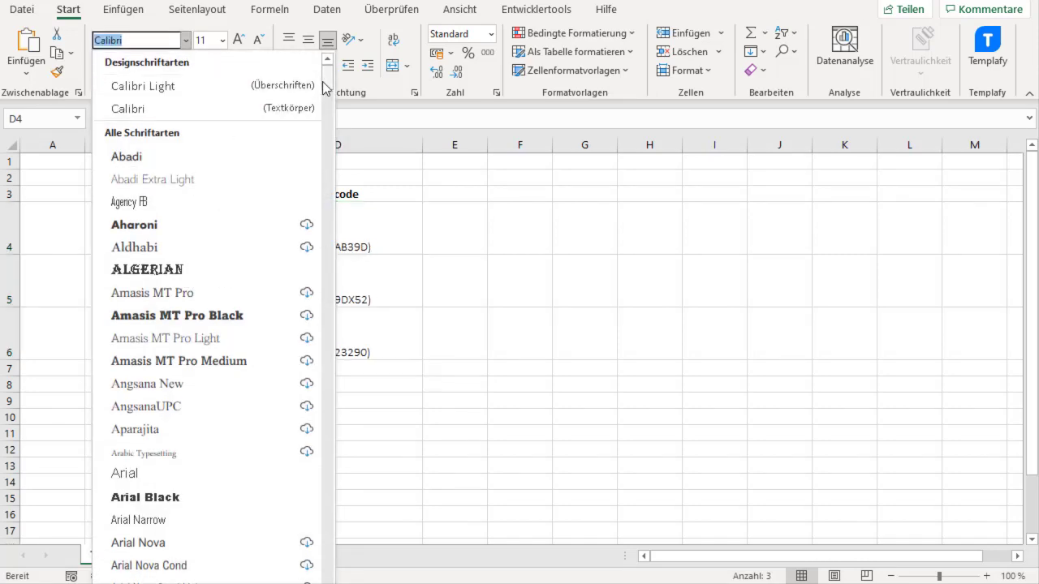
drag(327, 74, 328, 578)
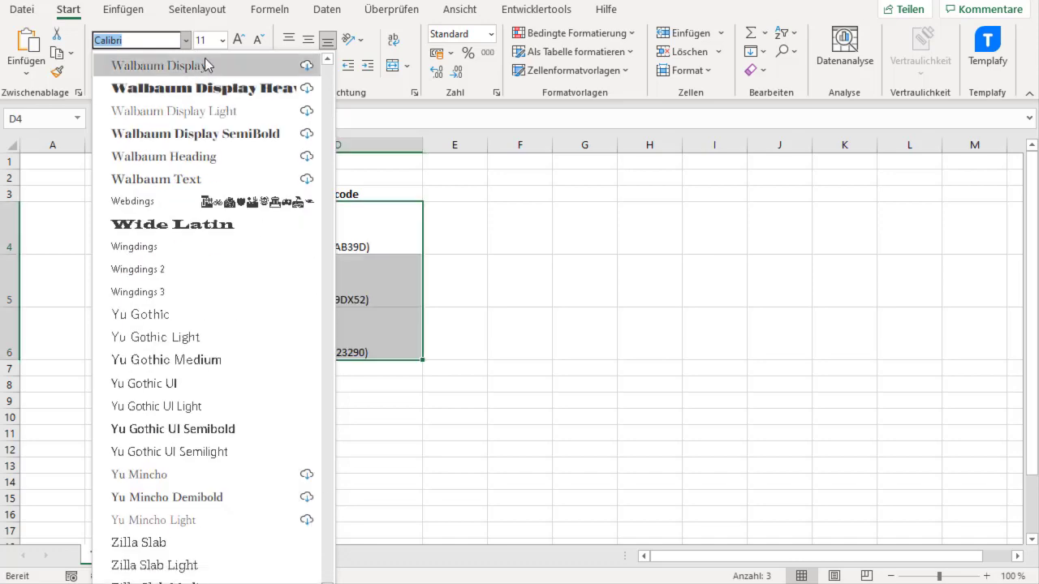
scroll(329, 470, up, 6)
drag(328, 572, 327, 79)
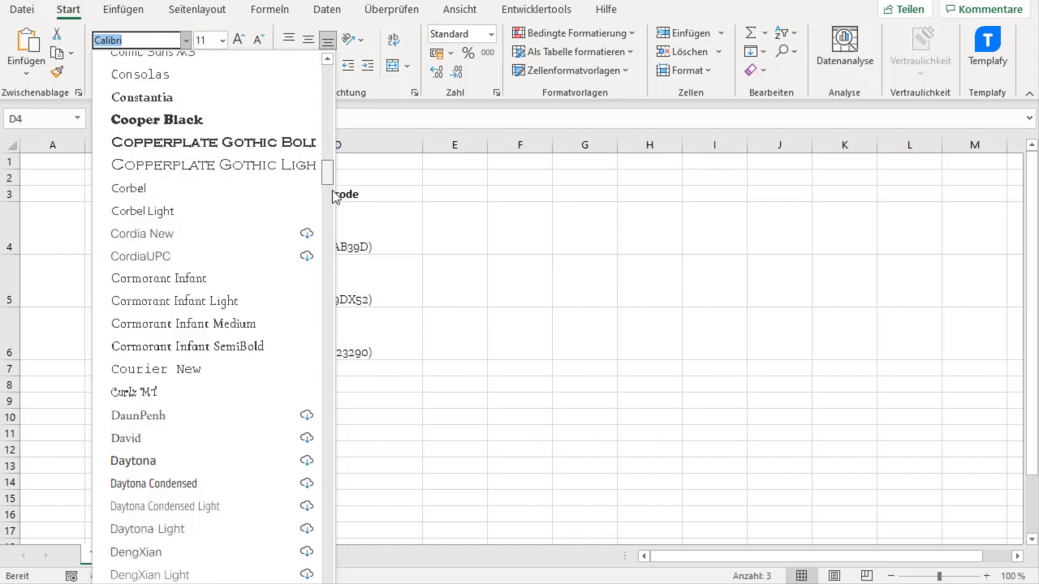
drag(327, 80, 322, 265)
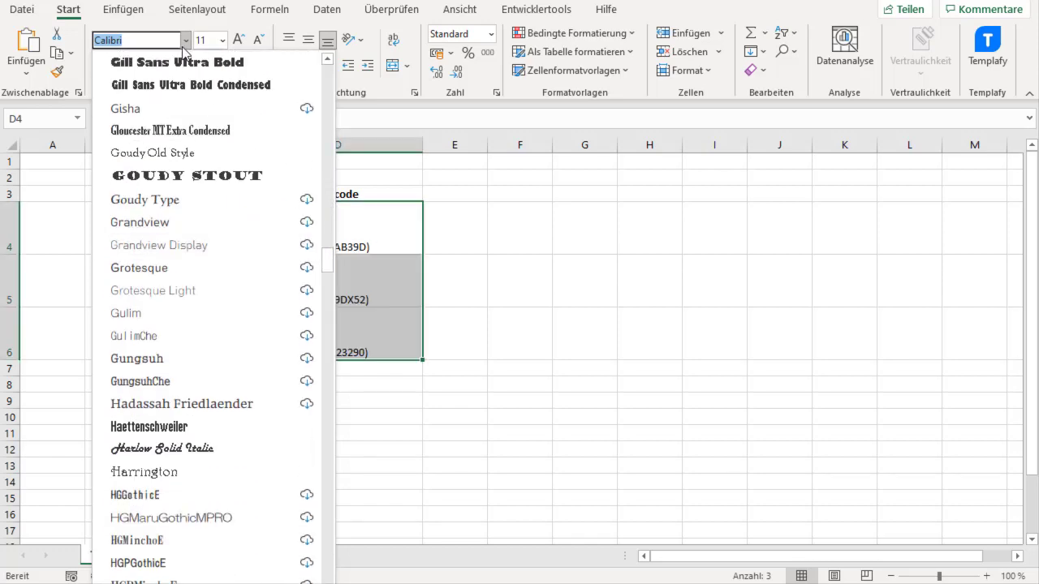
text(IDAutomationHC39ID)
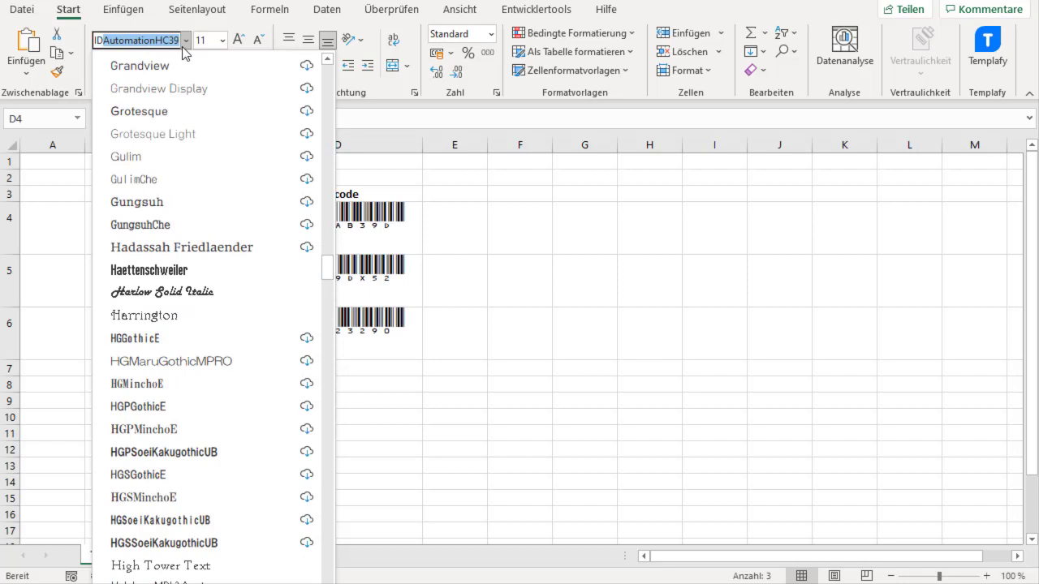
click(153, 44)
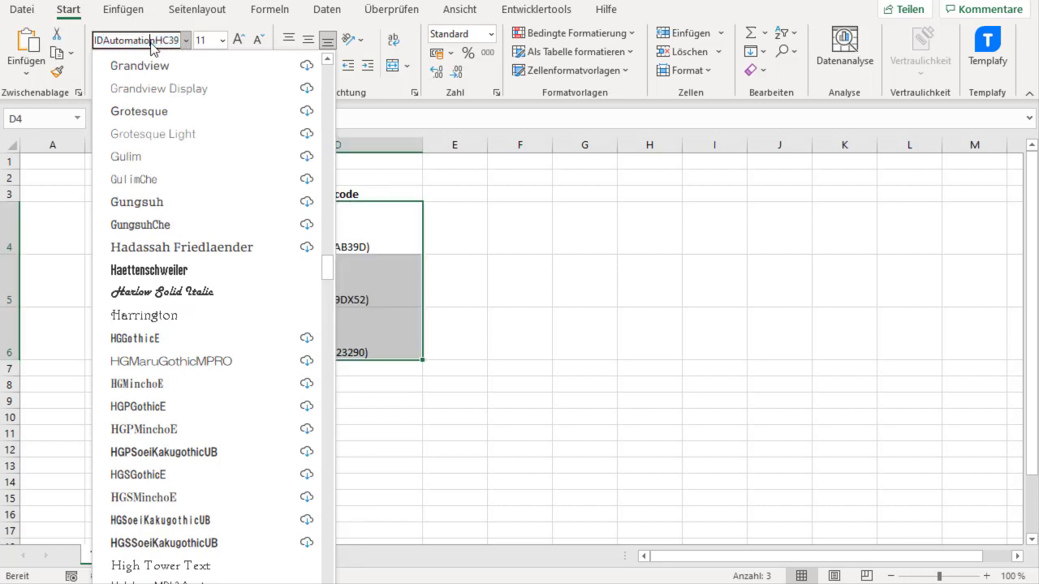
click(170, 40)
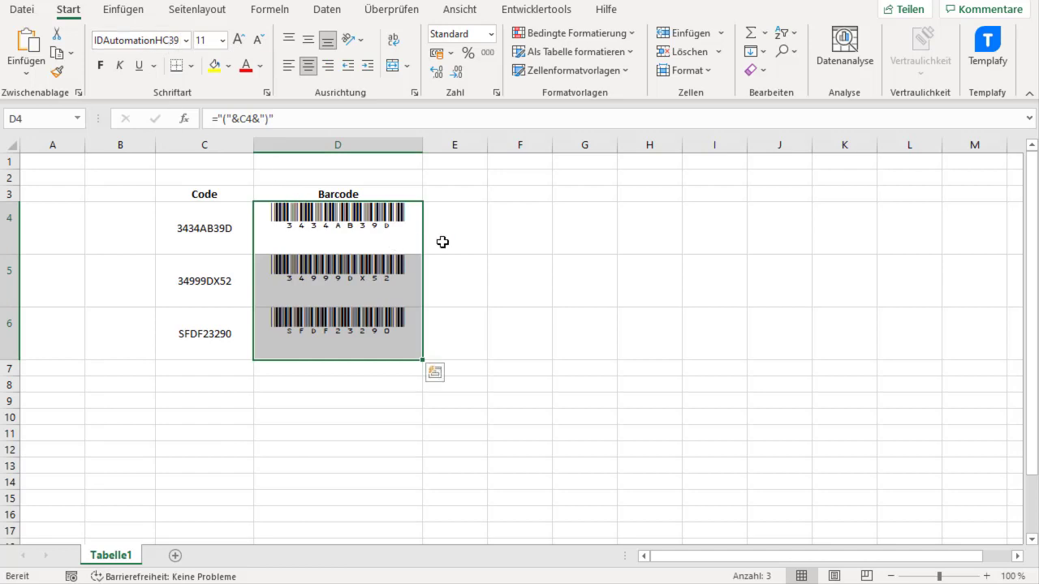
click(440, 241)
click(369, 244)
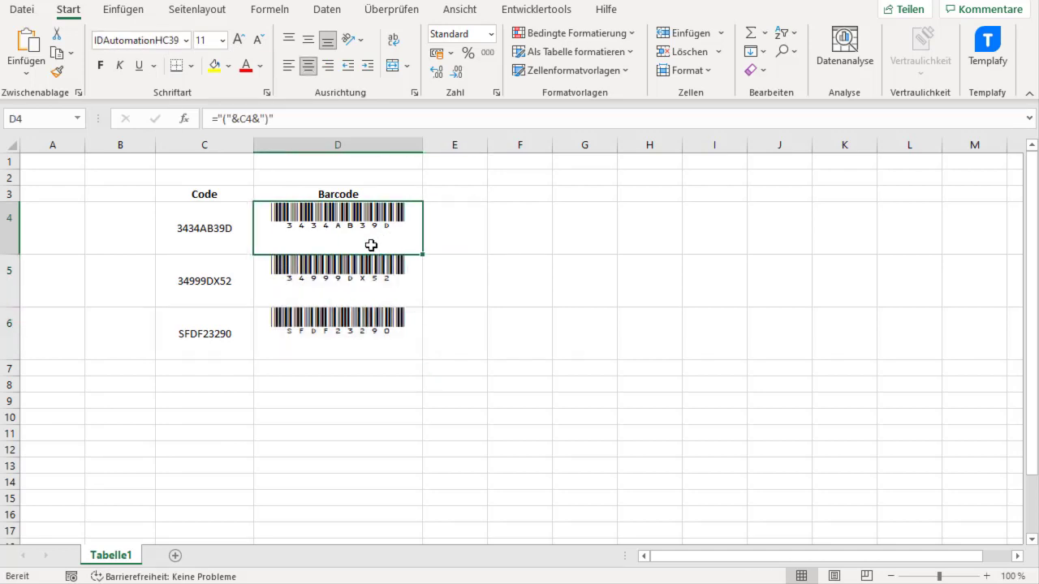
Zoom the worksheet in to 170%
click(987, 576)
click(987, 576)
click(987, 576)
click(987, 577)
click(987, 576)
click(986, 576)
click(987, 576)
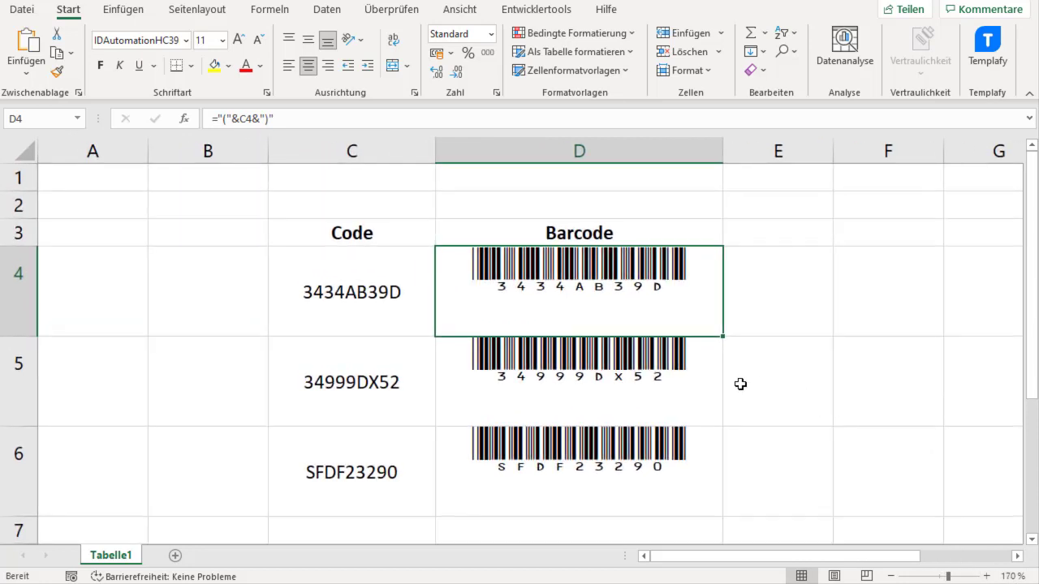
scroll(688, 348, down, 1)
scroll(568, 300, up, 1)
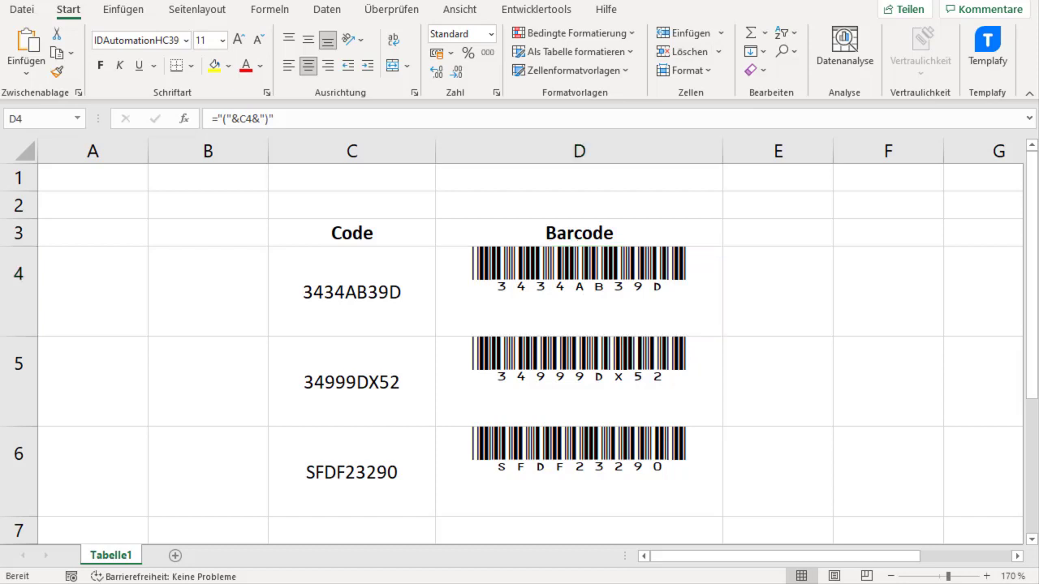
Edit the C4 code to 3345534AB39D, then select D4 to check its updated barcode
click(326, 277)
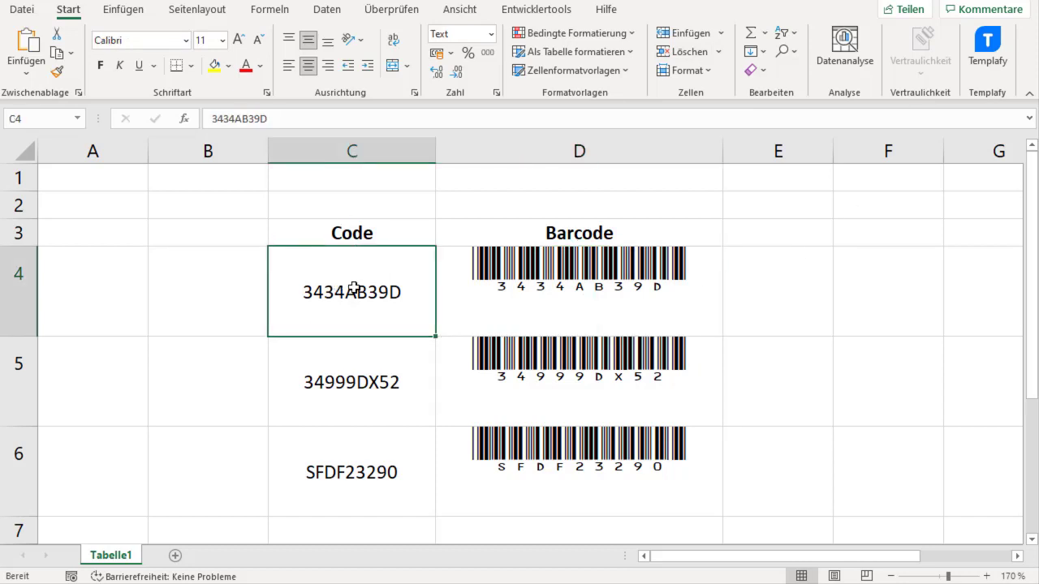
click(229, 119)
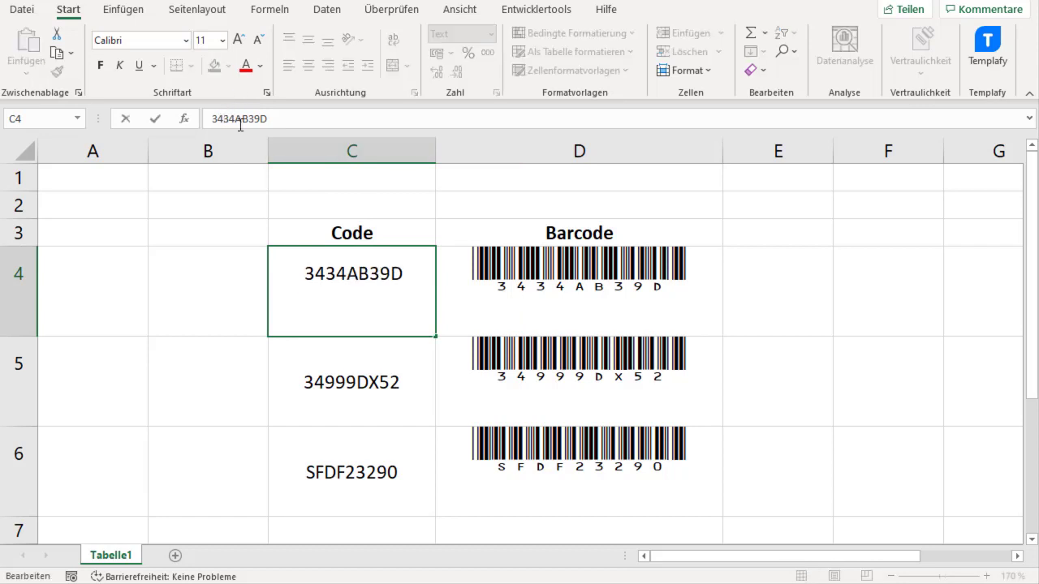
text(3)
key(Right)
text(5)
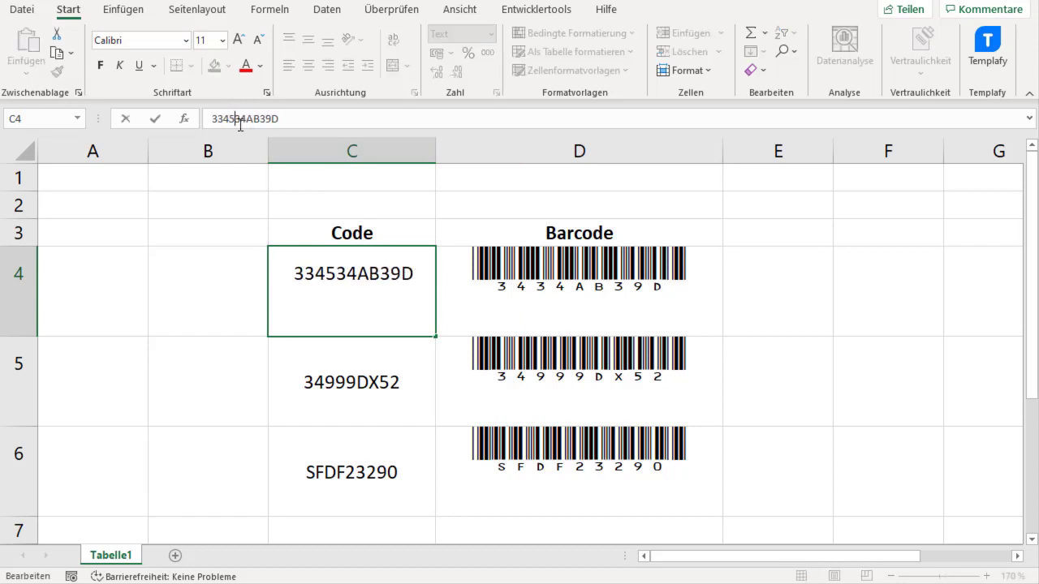
text(5)
key(Return)
key(Up)
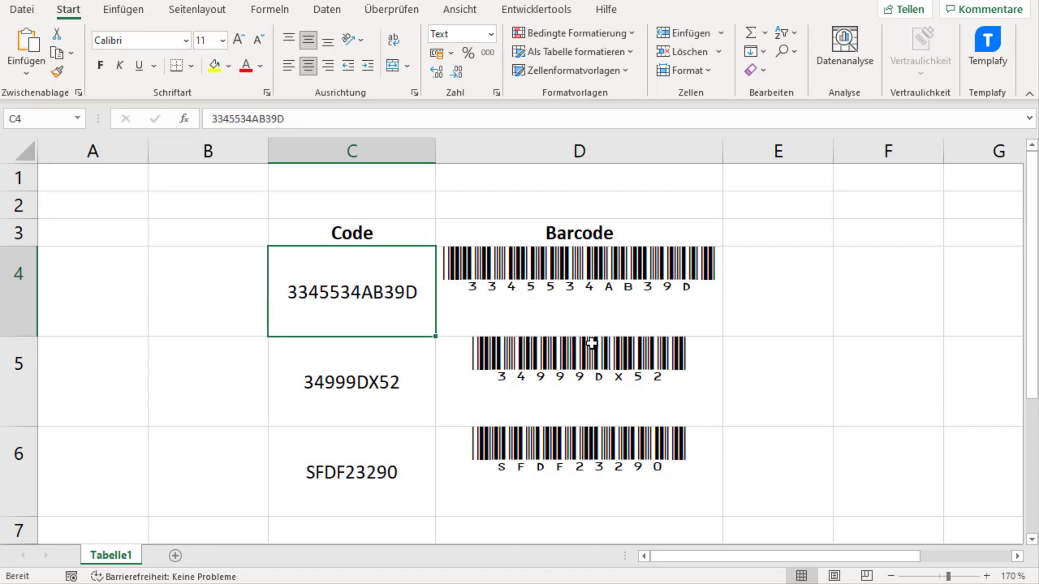
click(616, 298)
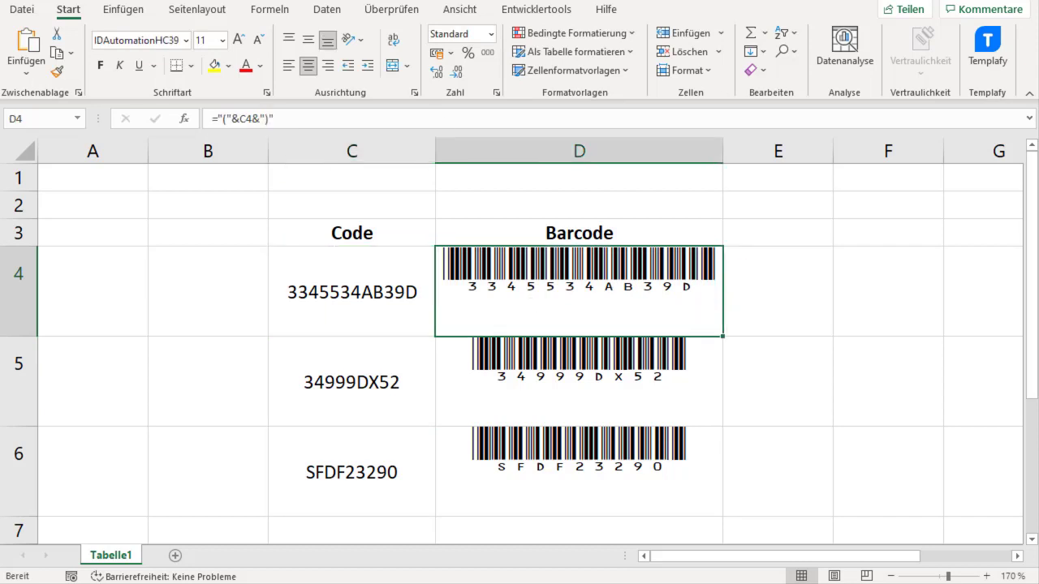
click(532, 287)
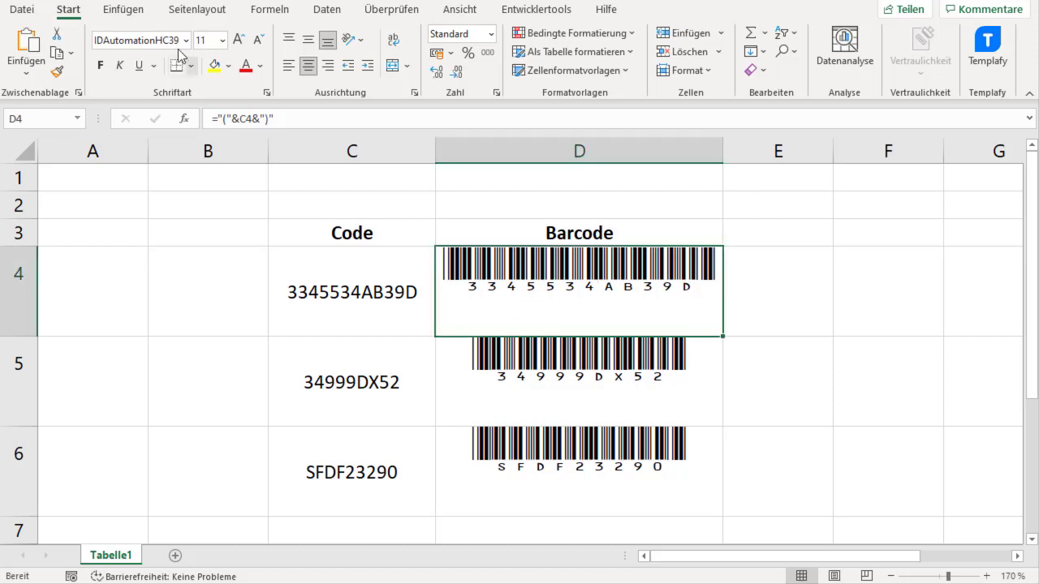